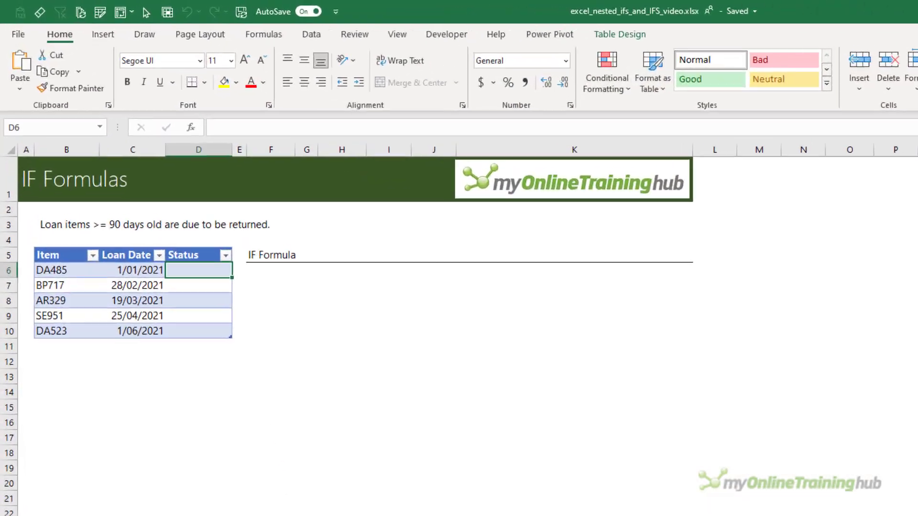
- Enter =IF(TODAY()-[@[Loan Date]]>=90,"Due","") in D6 so loans 90+ days old show Due
type("=if")
key("Tab")
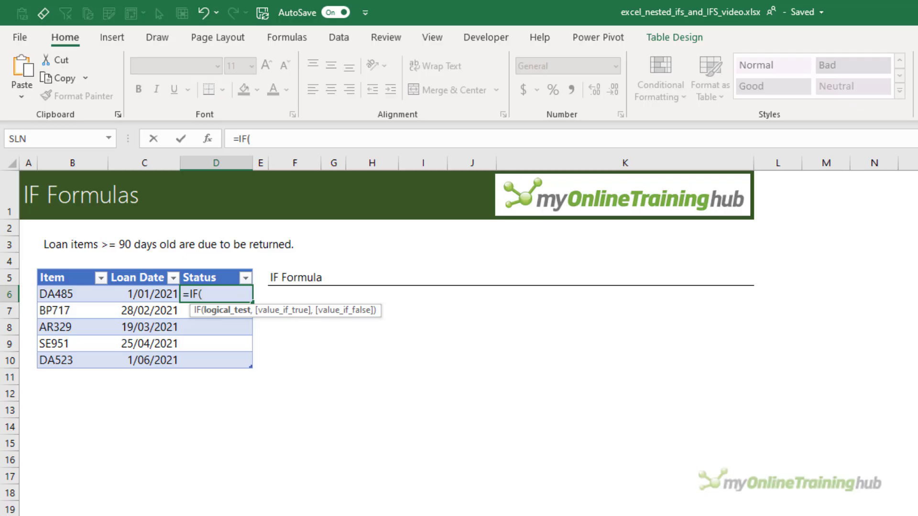
type("tod")
key("Tab")
type(")")
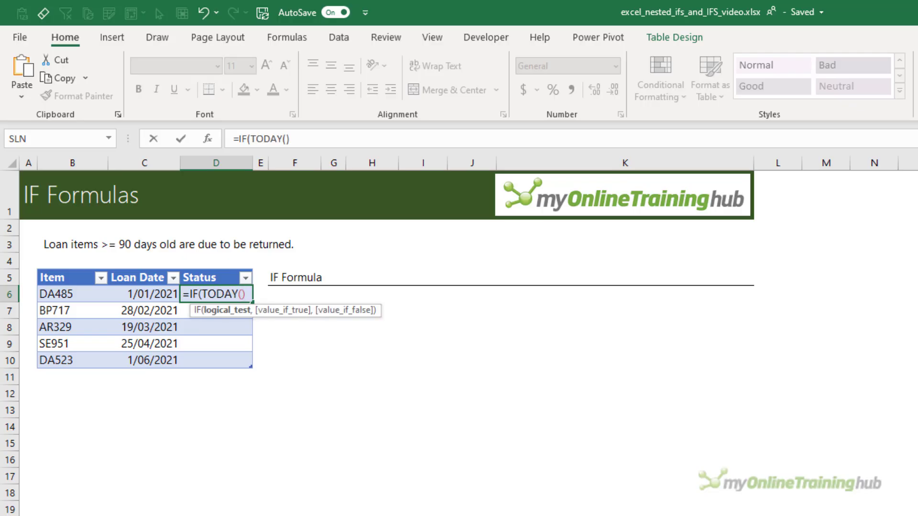
type("-")
left_click(135, 293)
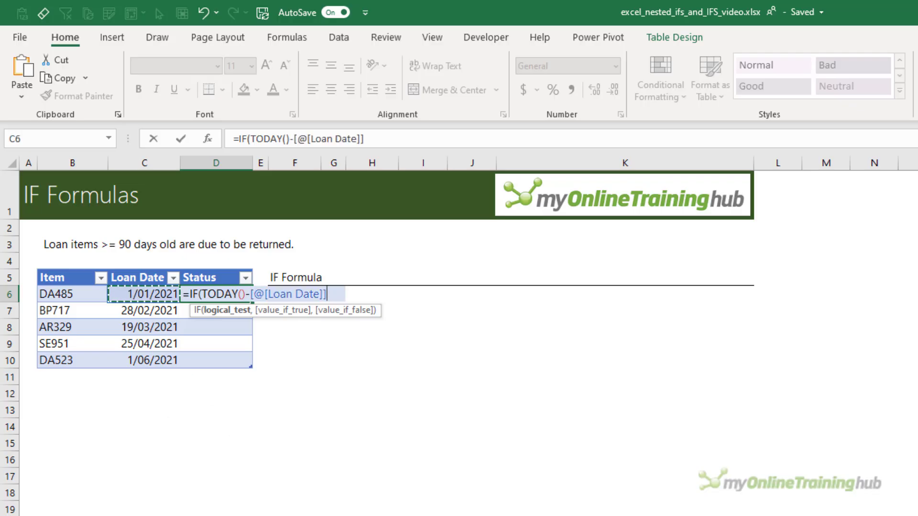
type(">=90")
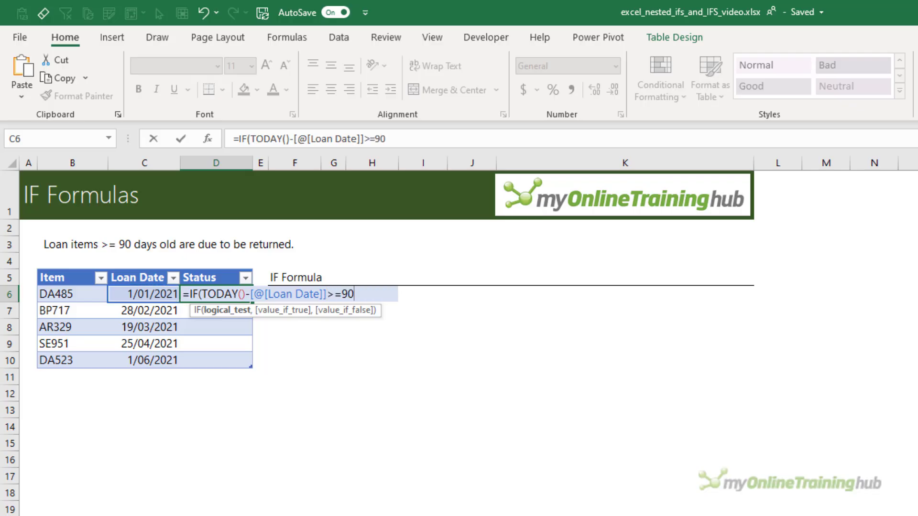
type(",\"")
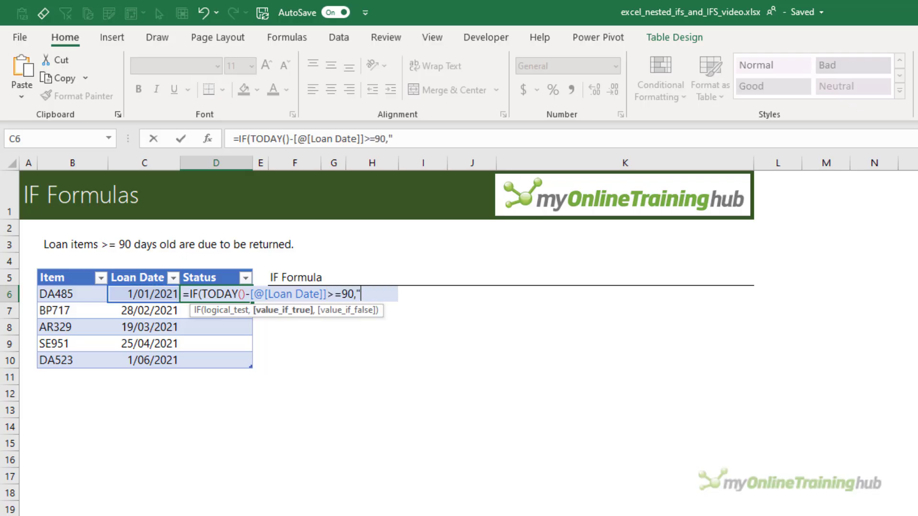
type("Due\",")
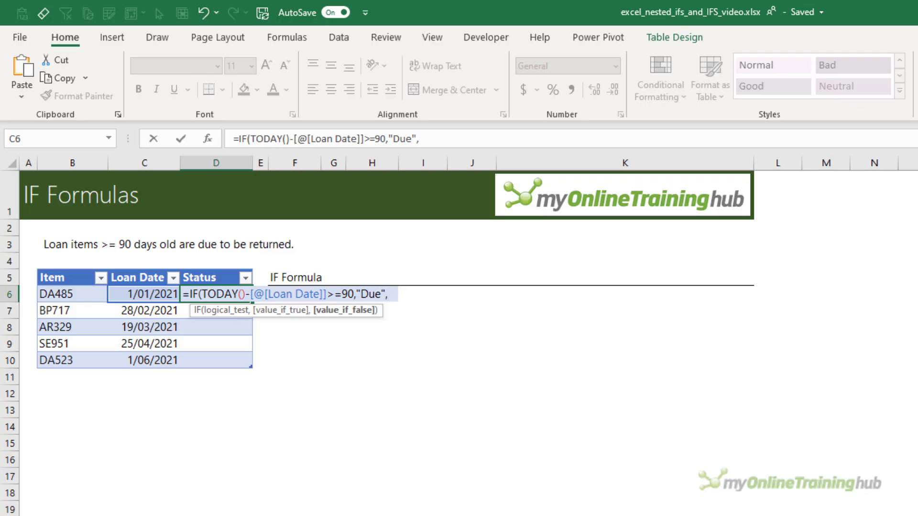
type("\"\")")
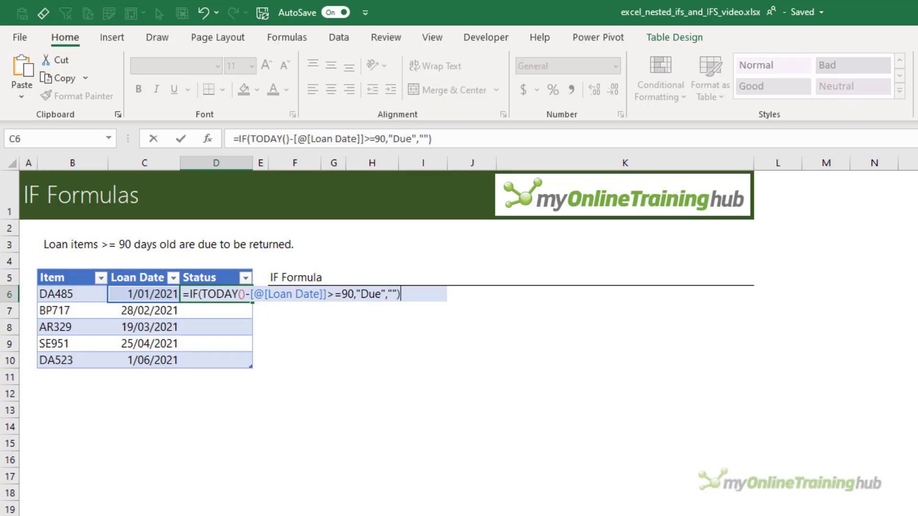
key("Return")
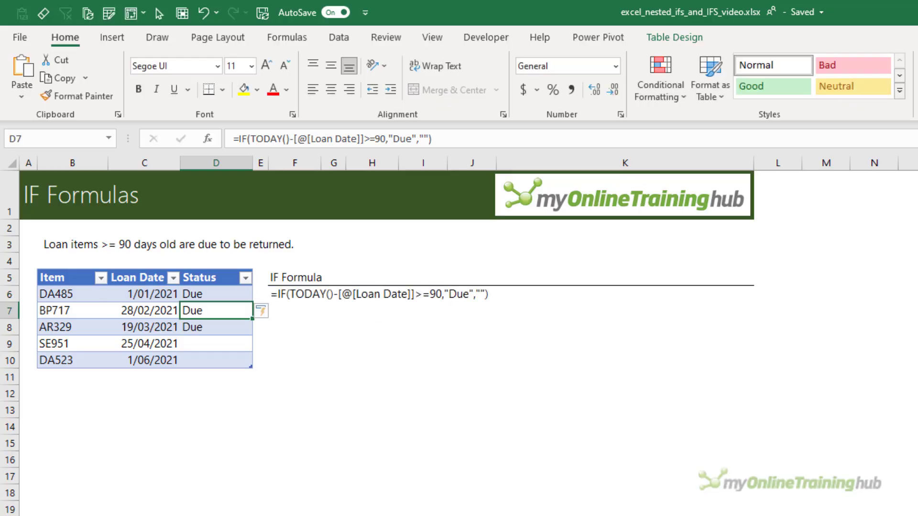
- Change the IF formula's empty result to "Not Due" so younger loans show Not Due
key("Down")
key("Down")
key("Down")
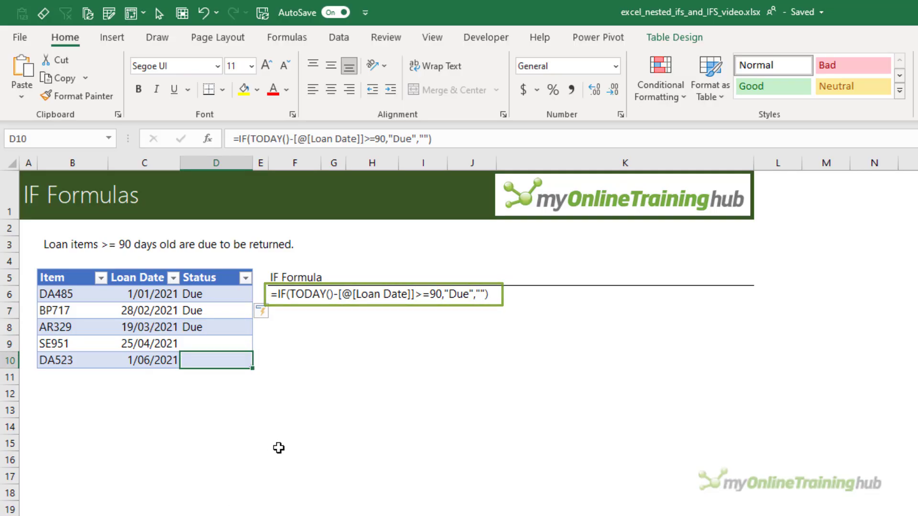
left_click(212, 296)
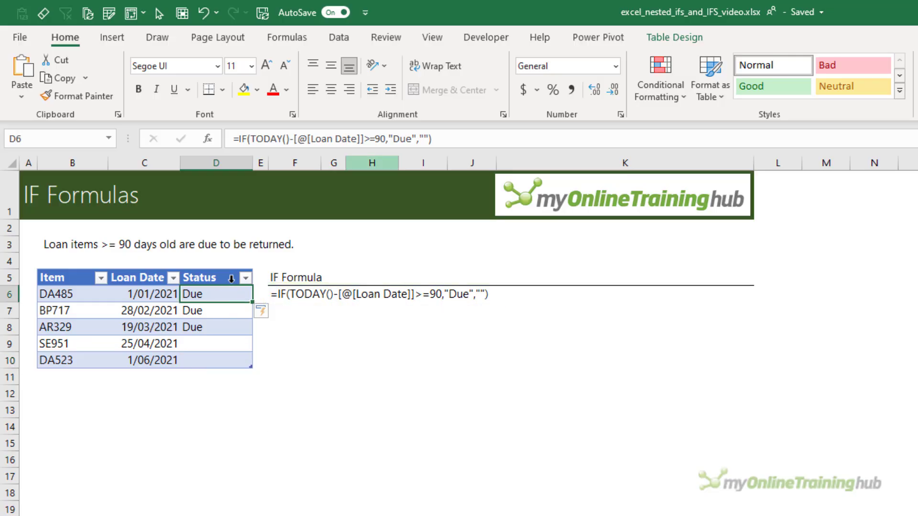
left_click(427, 138)
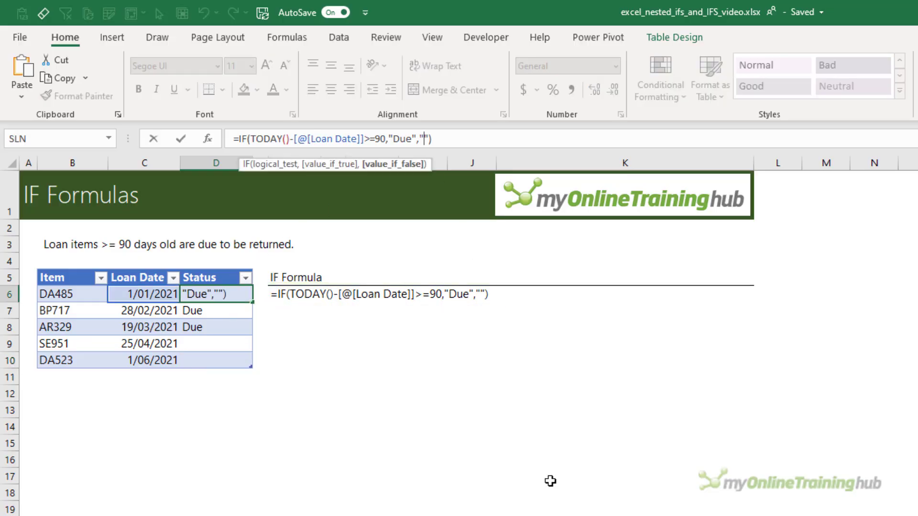
type("Not Due")
key("Return")
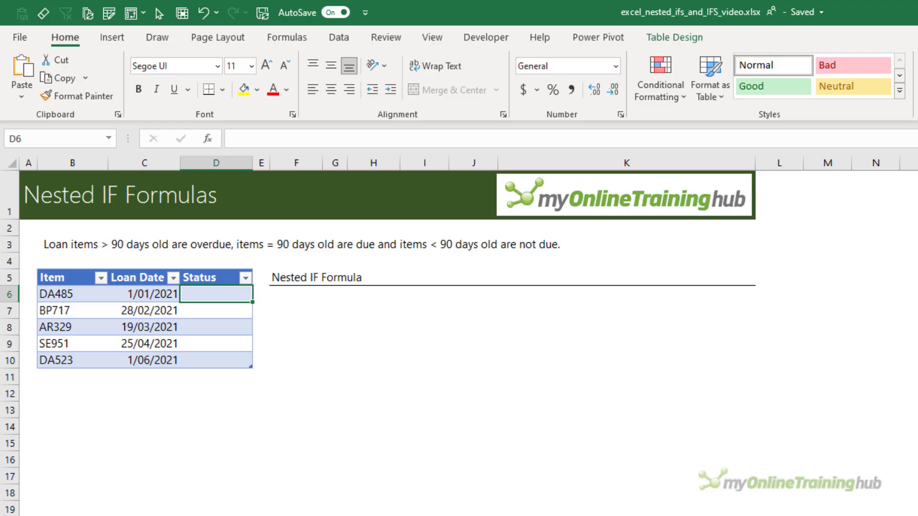
- Start an IF formula in D6 returning Overdue when the loan is older than 90 days
type("=if")
key("Tab")
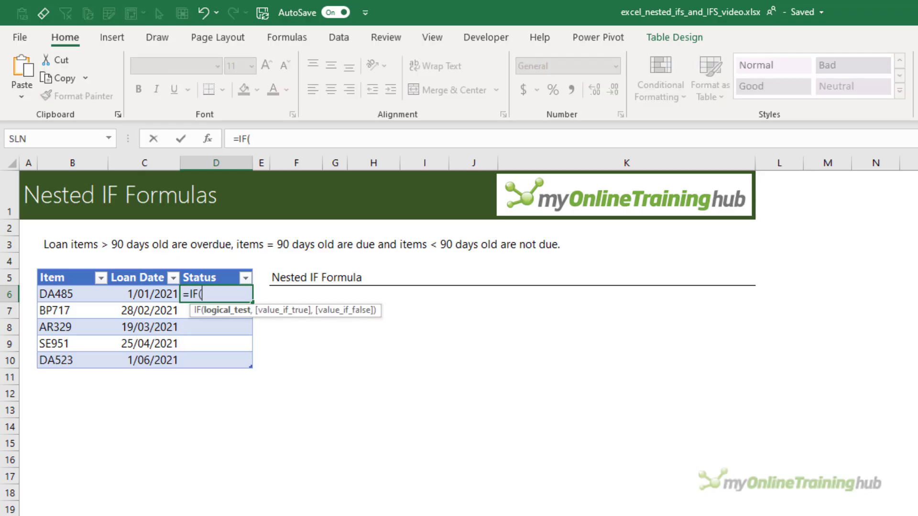
type("tod")
key("Tab")
type(")-")
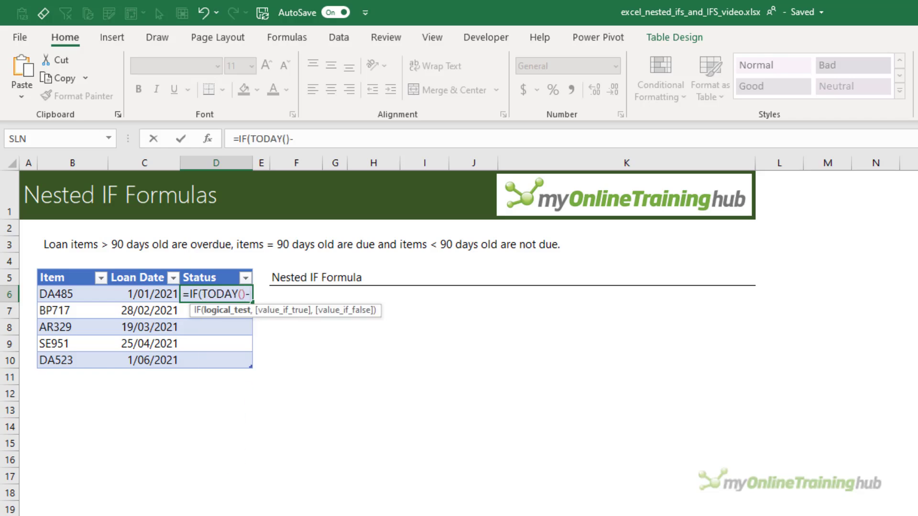
left_click(120, 297)
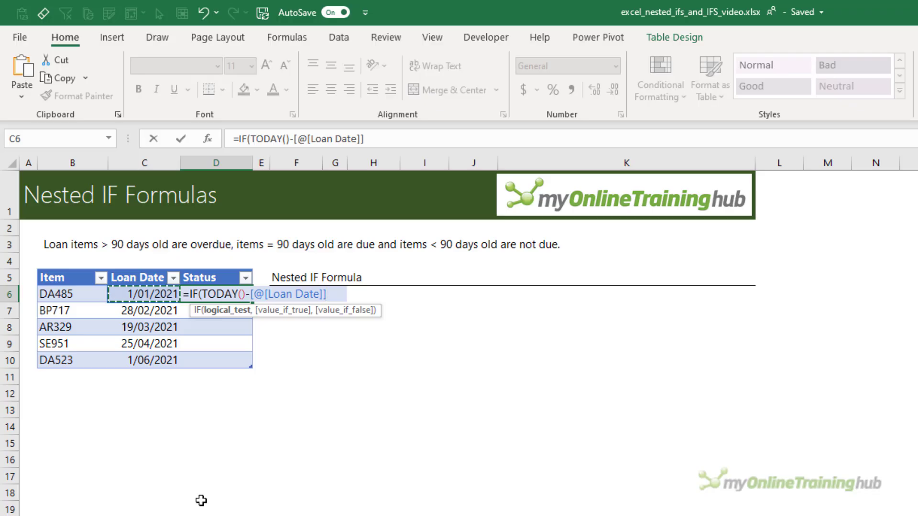
type(">90,\"Overdue\"")
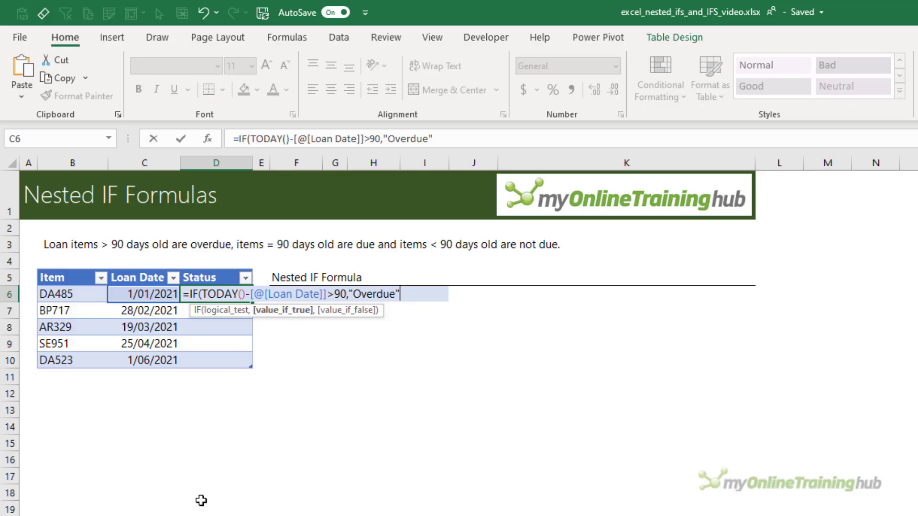
type(",")
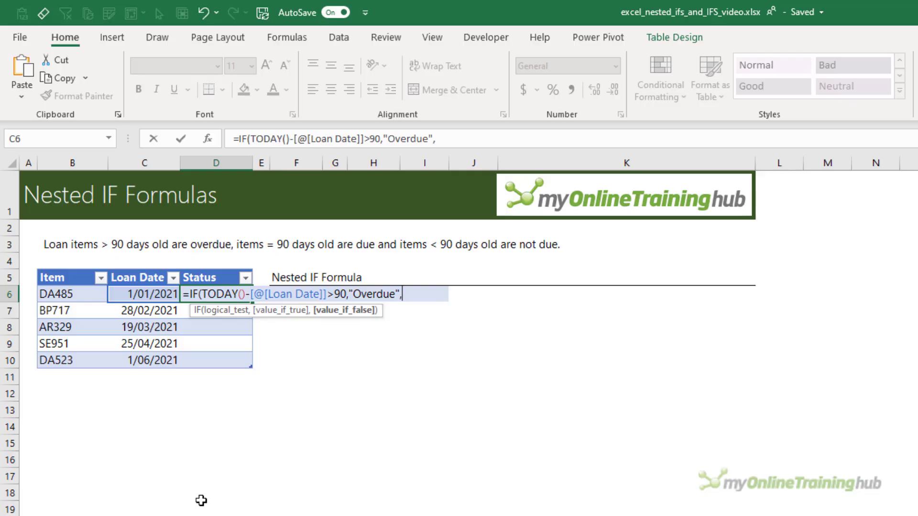
type("IF(")
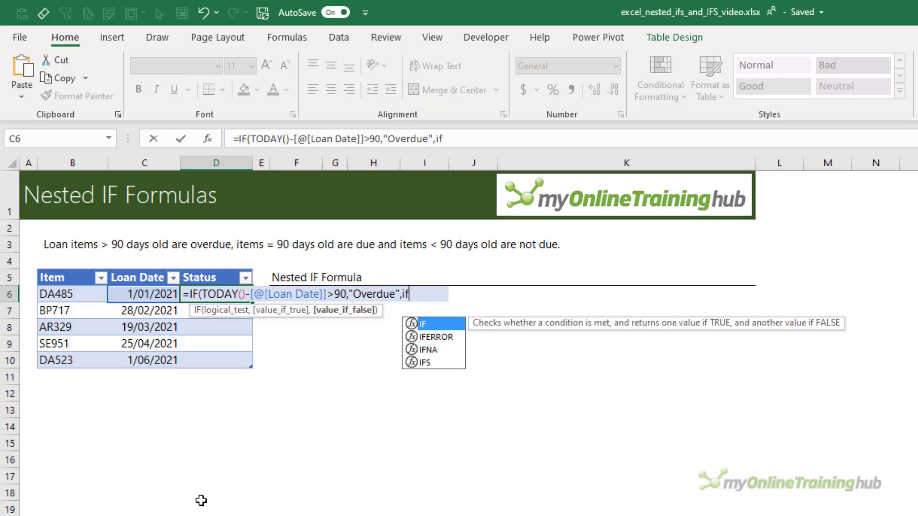
type("to")
- Nest a second IF returning Due at exactly 90 days, otherwise Not Due
key("Tab")
type(")-")
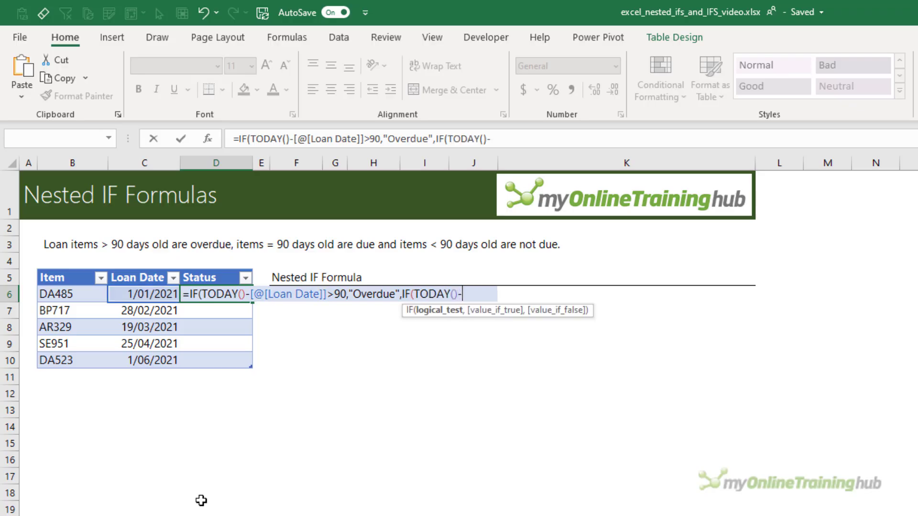
left_click(165, 296)
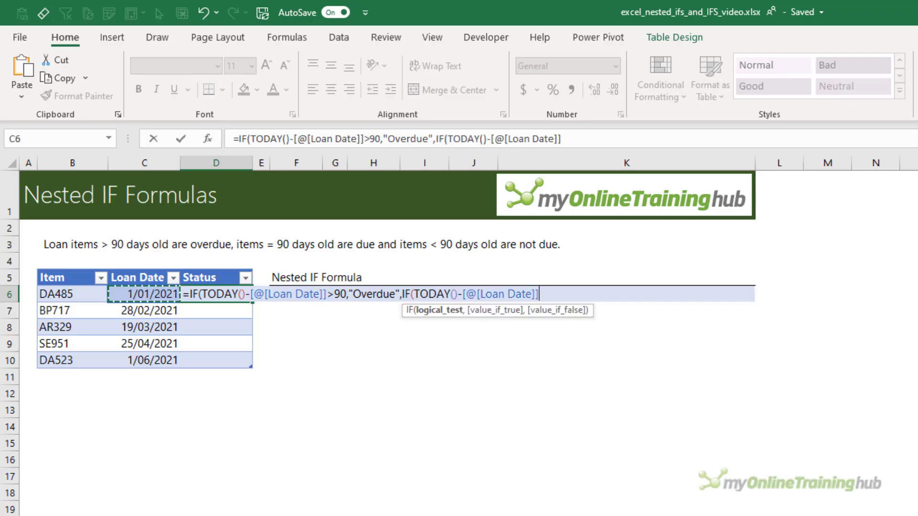
type("=90,")
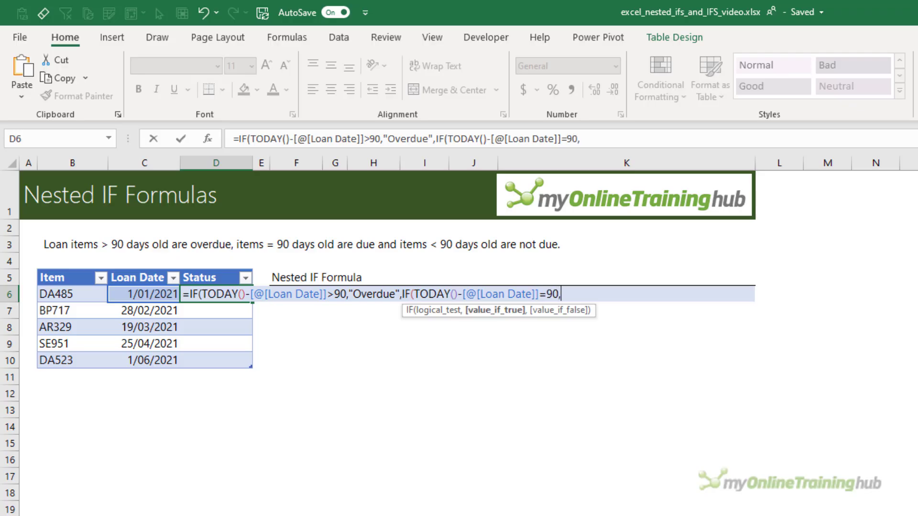
type("\"Due\",")
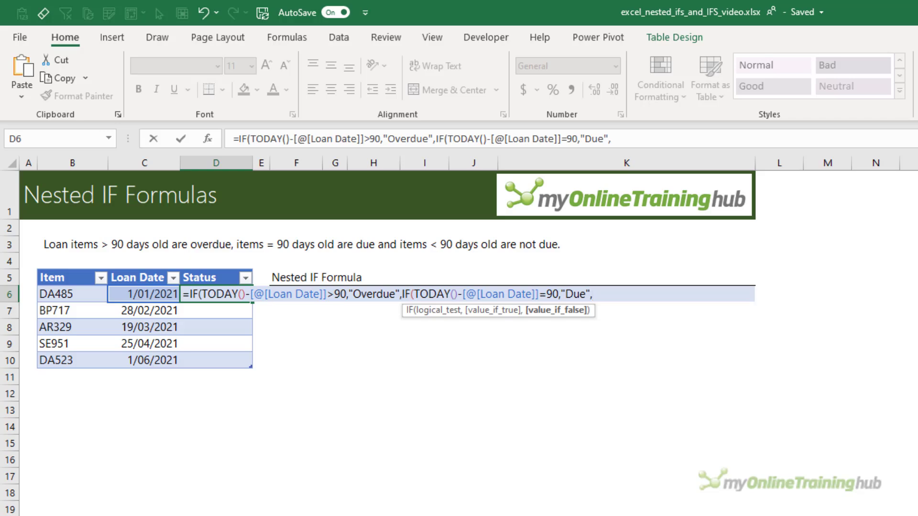
type("\"Not Due\")")
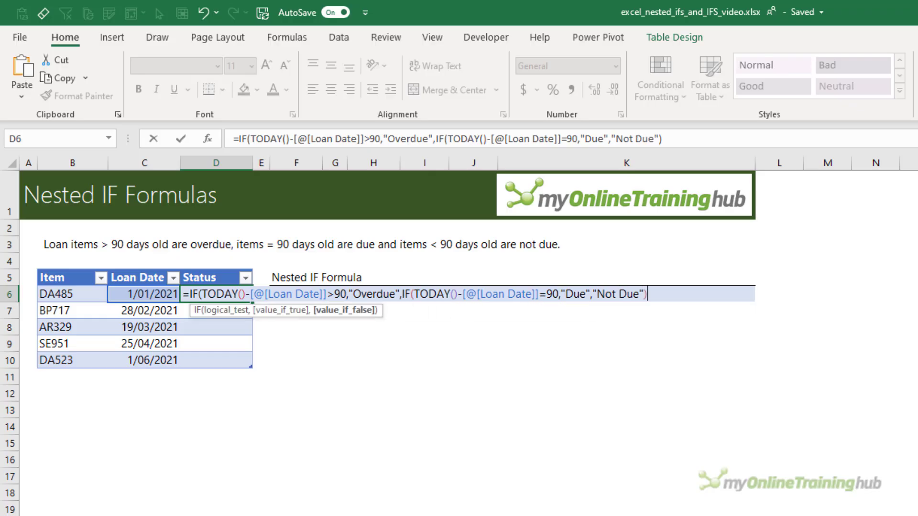
type(")")
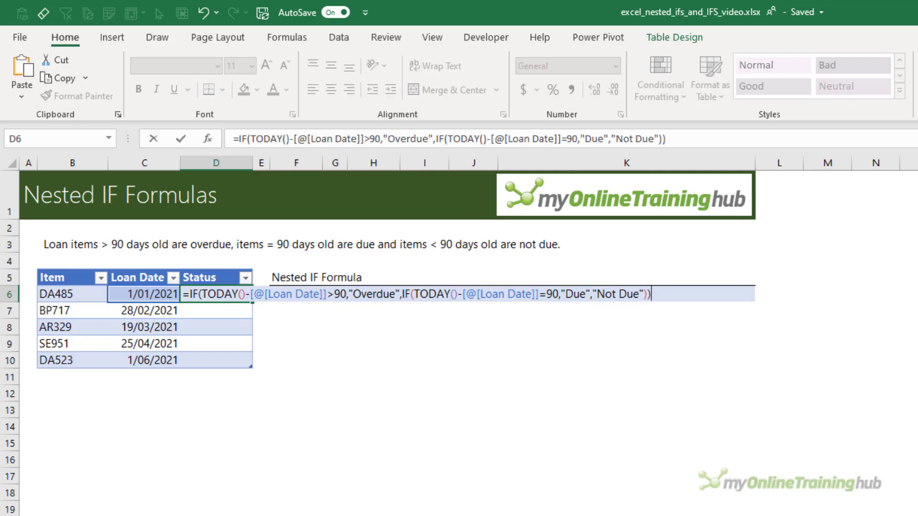
key("Return")
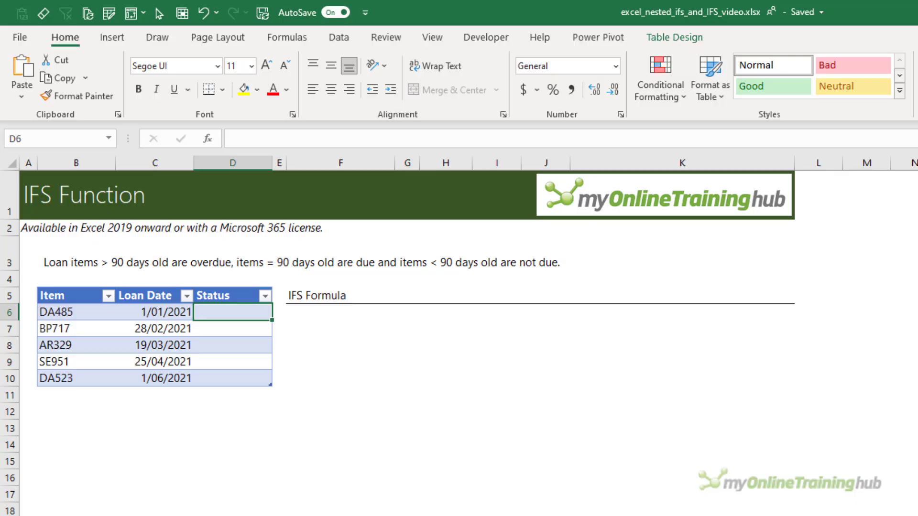
- Start an IFS formula in D6 returning Overdue when TODAY()-Loan Date exceeds 90
type("=")
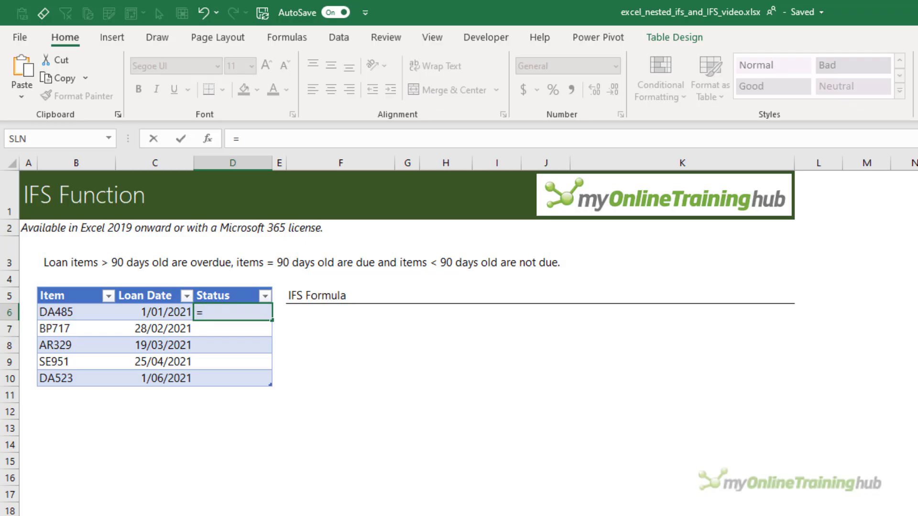
type("ifs")
key("Tab")
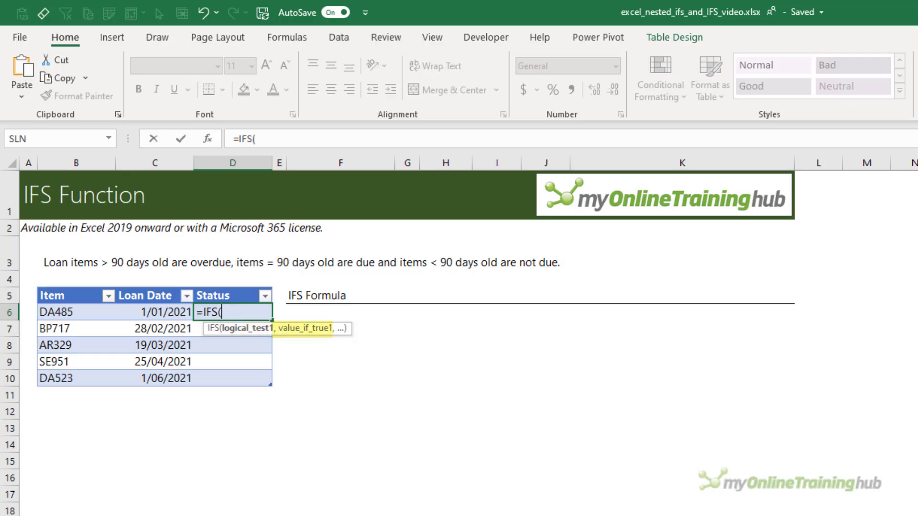
type("tod")
key("Tab")
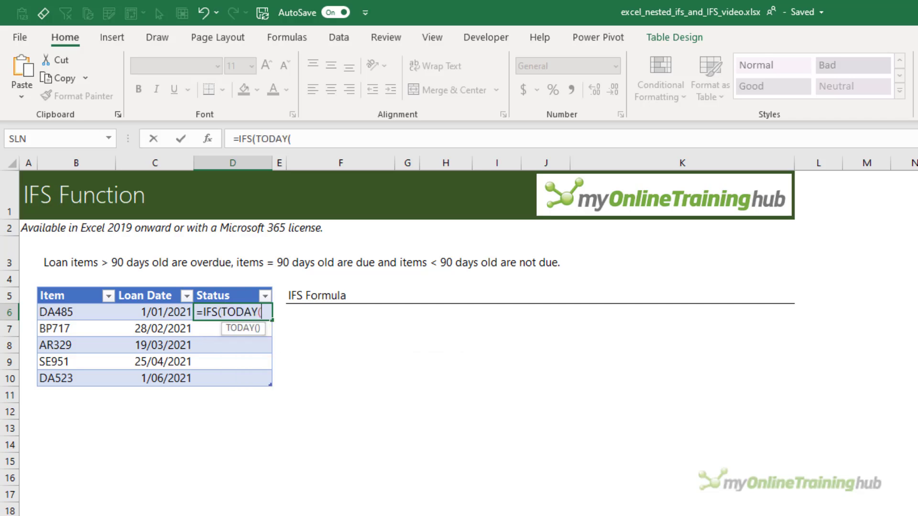
type(")")
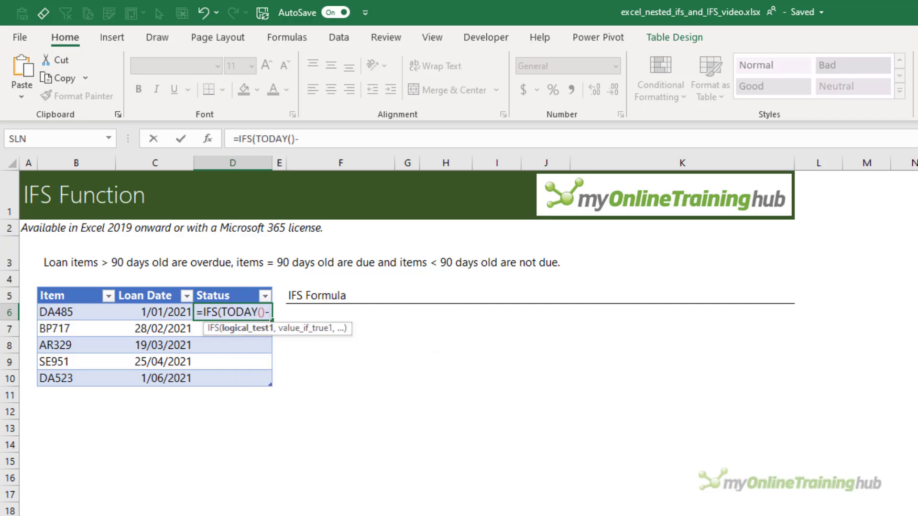
type("-")
left_click(124, 313)
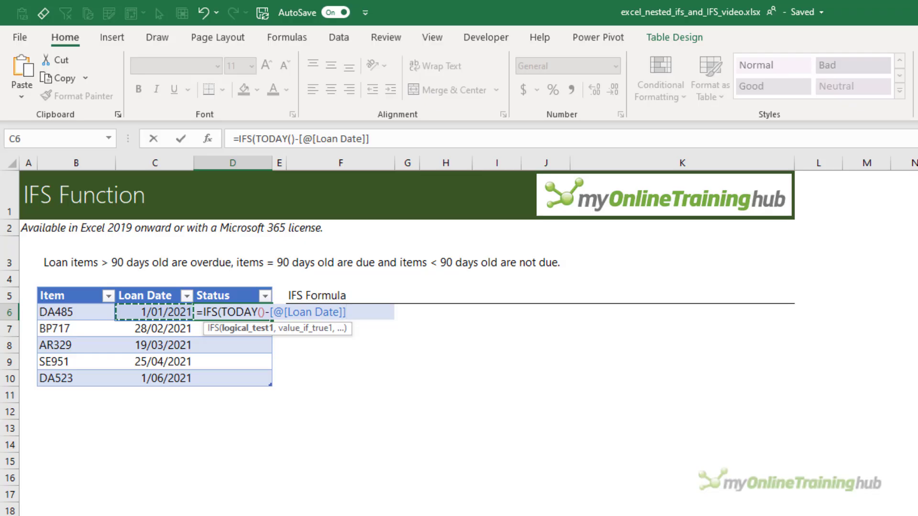
type(">90,")
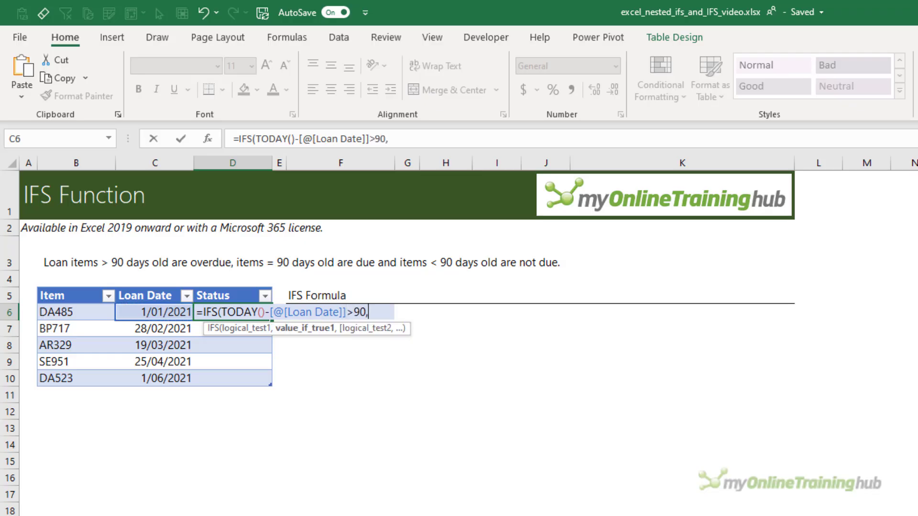
type("\"Overdue\",")
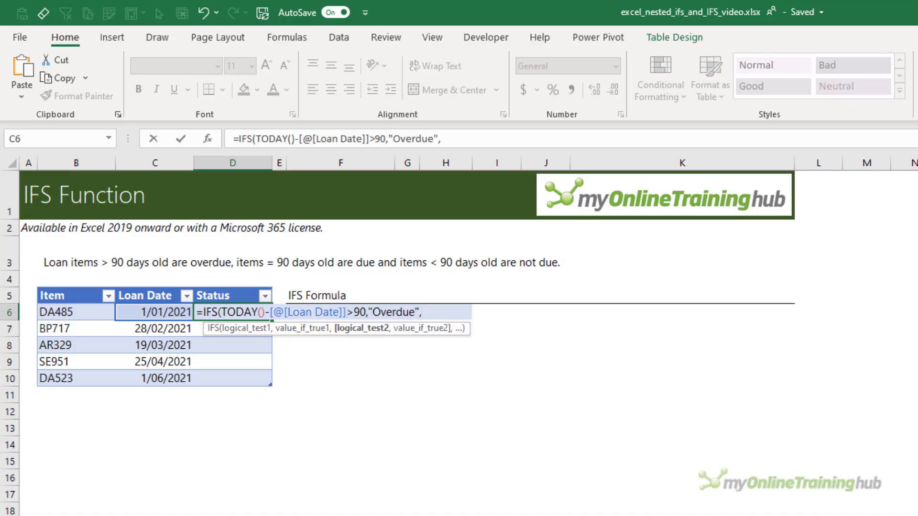
type("tod")
- Add IFS conditions returning Due at exactly 90 days and TRUE as the Not Due fallback
key("Tab")
type(")-")
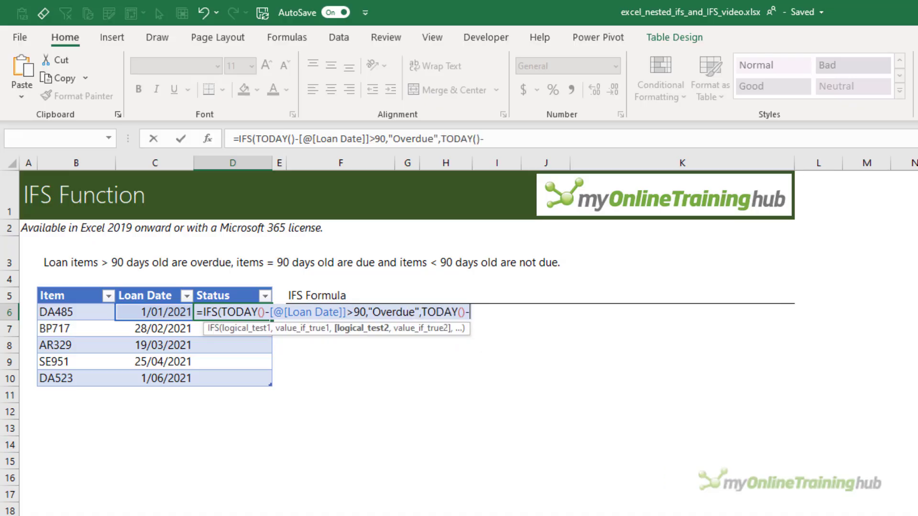
left_click(177, 311)
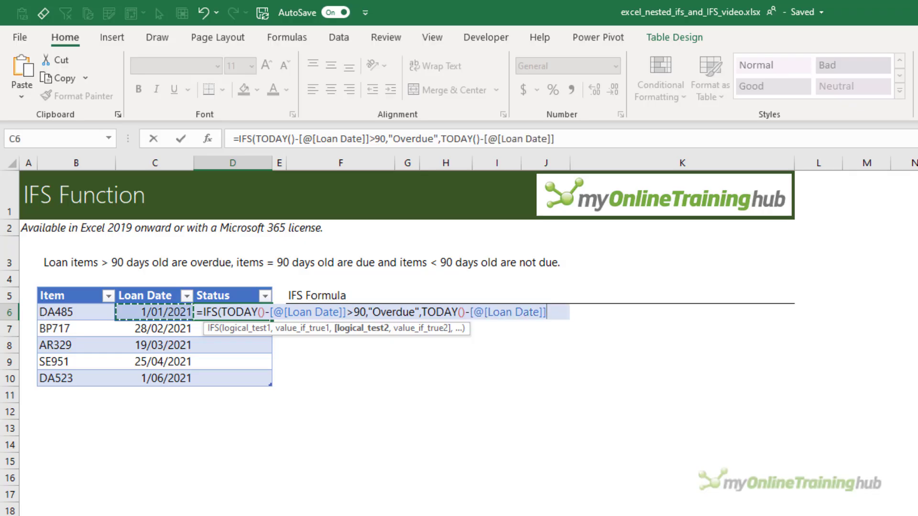
type("=")
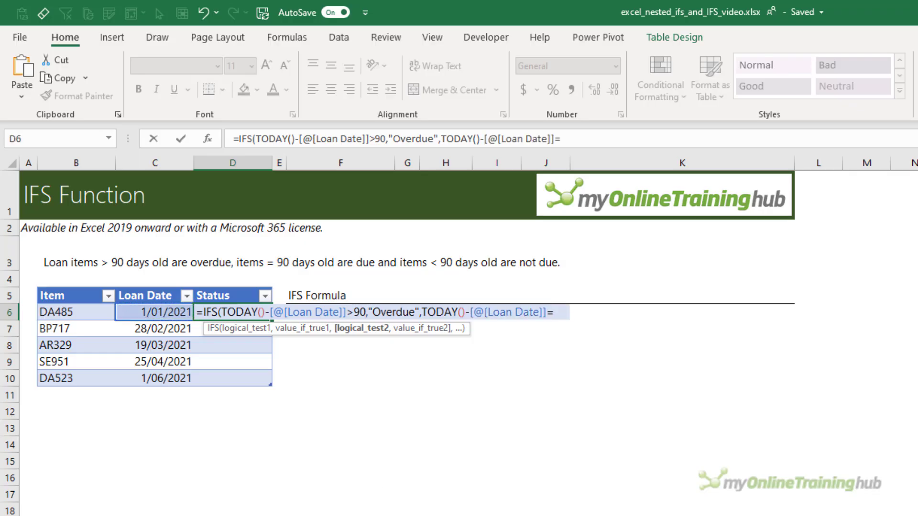
type("90,\"Due")
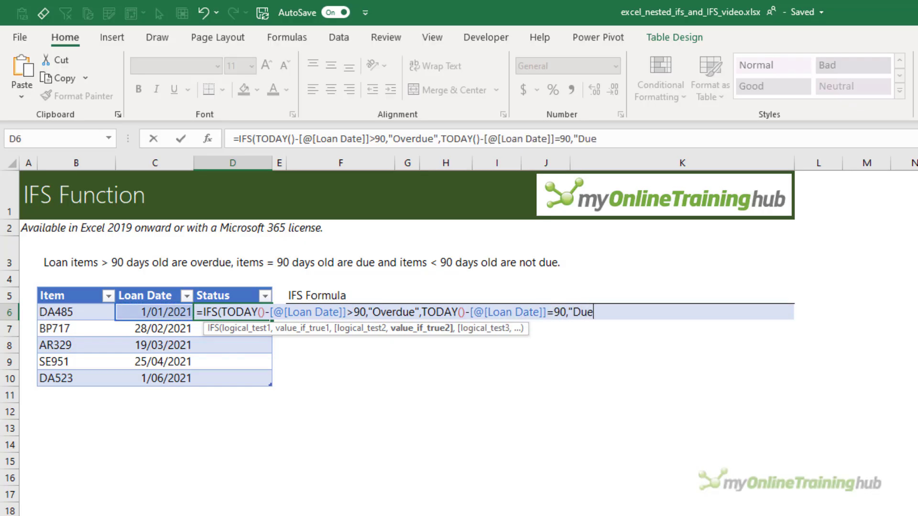
type("\",")
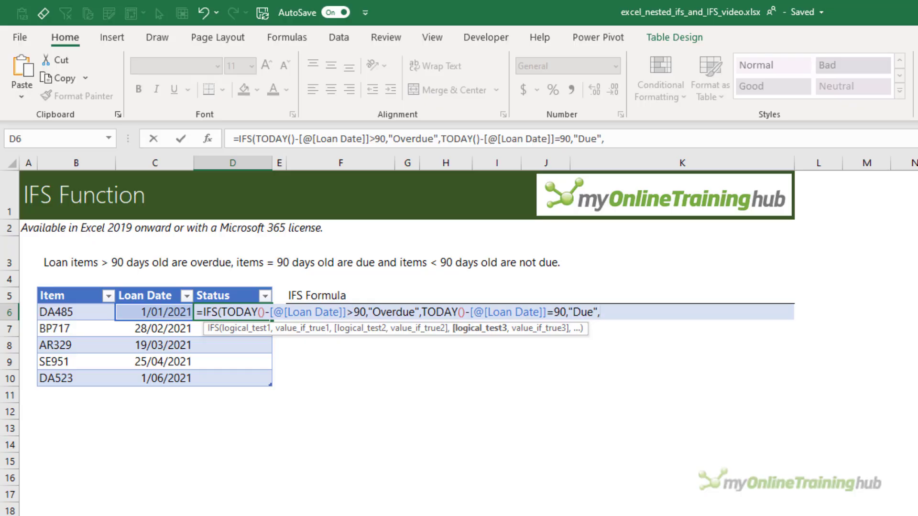
type("tru")
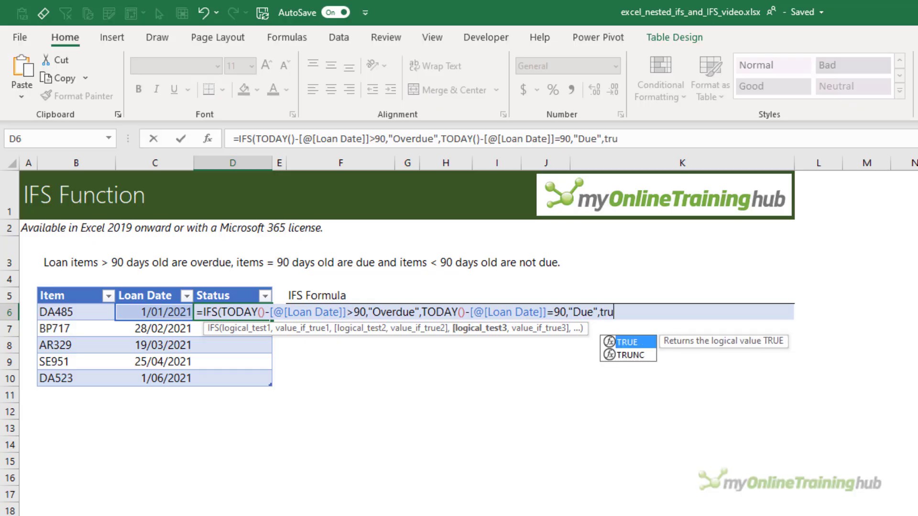
key("Tab")
type(",")
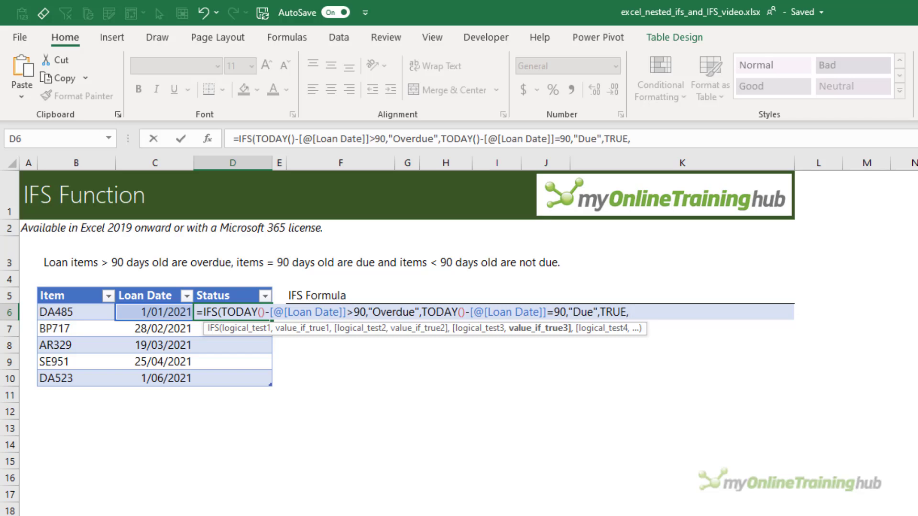
type("\"Not Due\"")
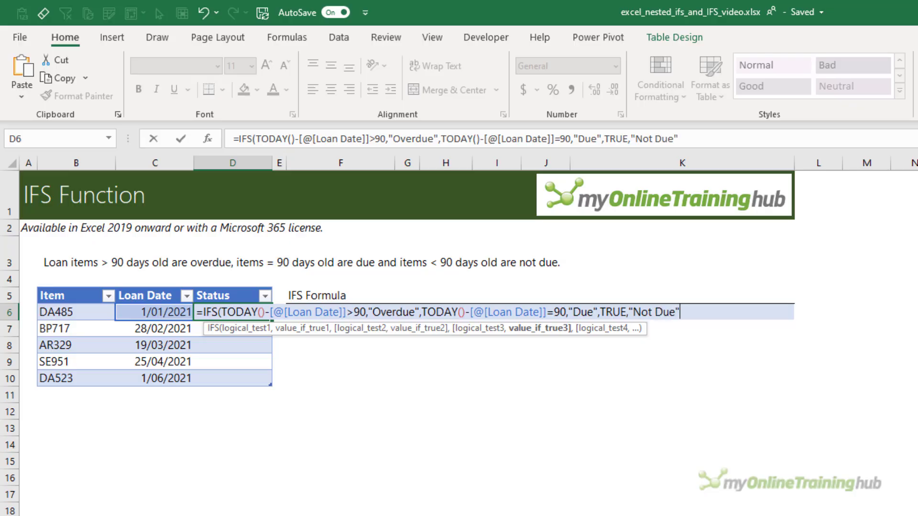
type(")")
key("Return")
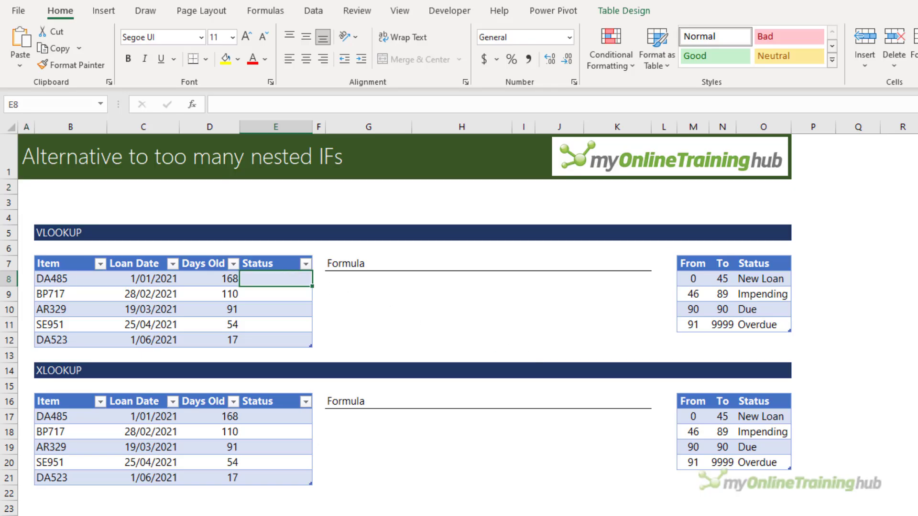
- Enter =VLOOKUP(TODAY()-[@[Loan Date]],Table7,3,TRUE) in E8 to look up each loan's status
type("=VLOOKUP(")
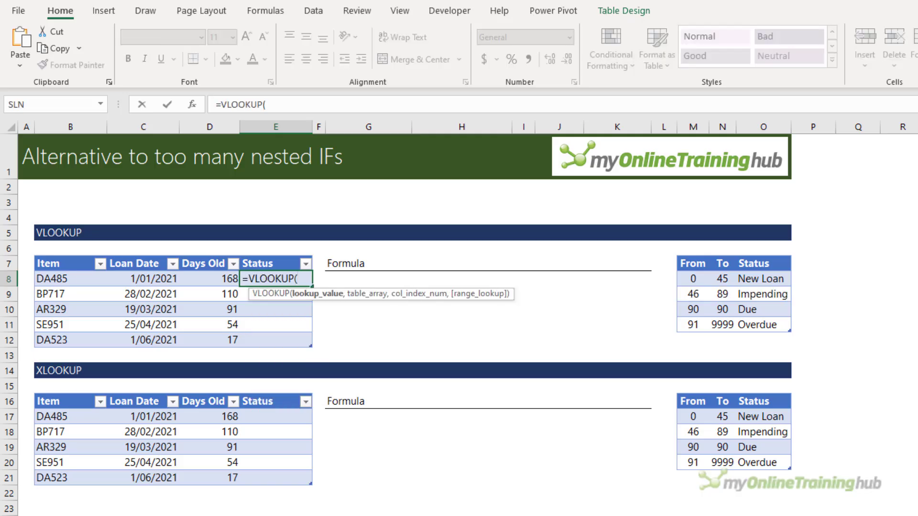
type("tod")
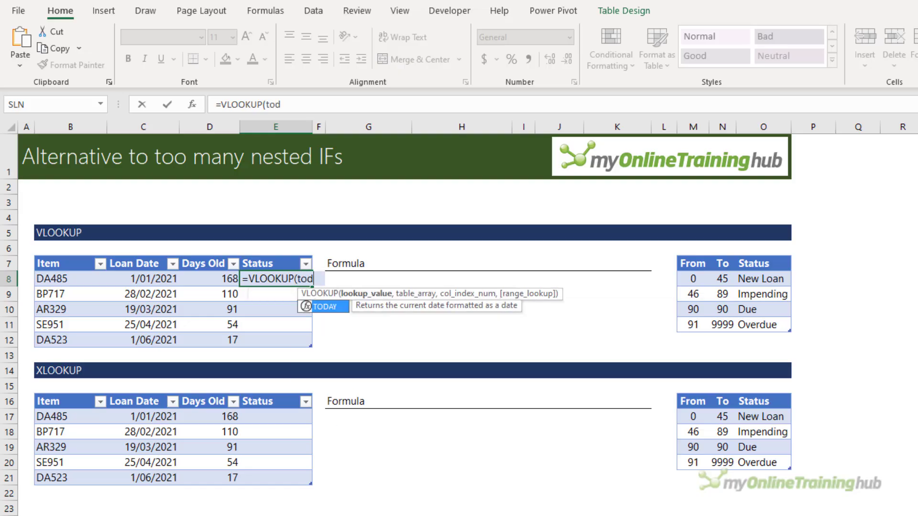
key("Tab")
type(")-")
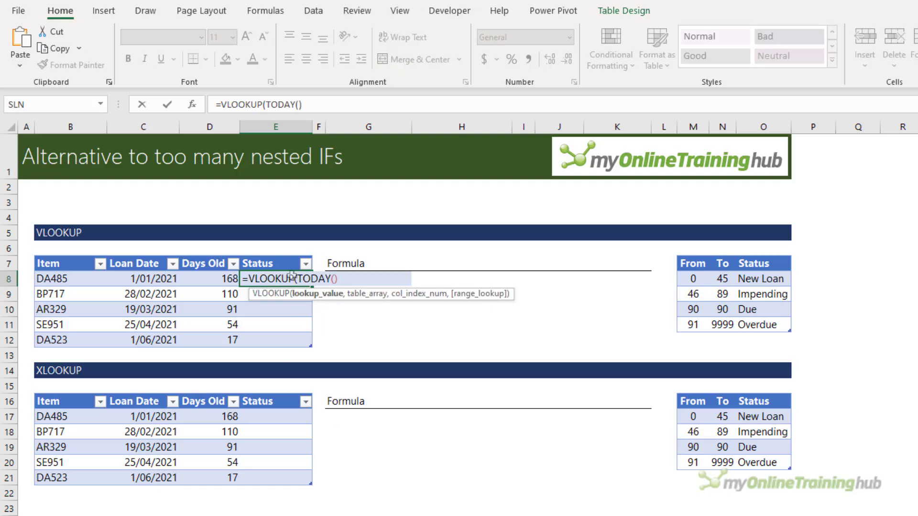
left_click(169, 279)
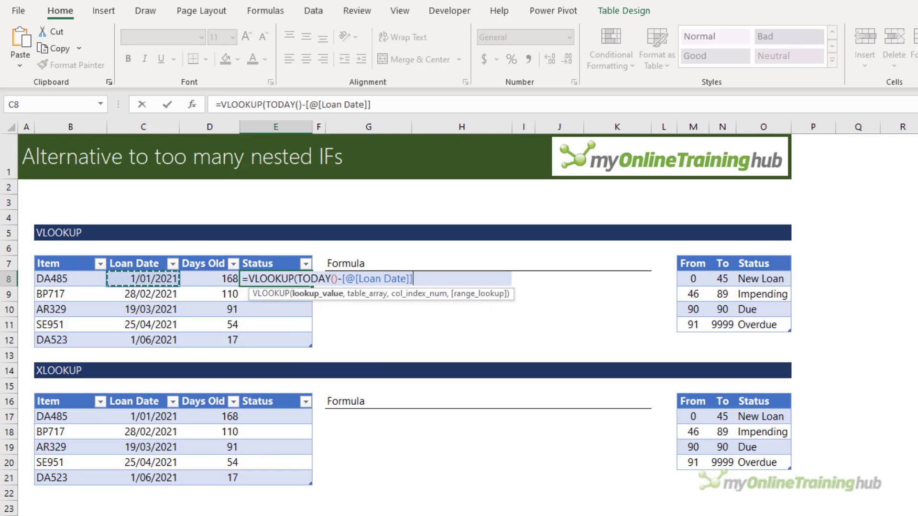
type(",")
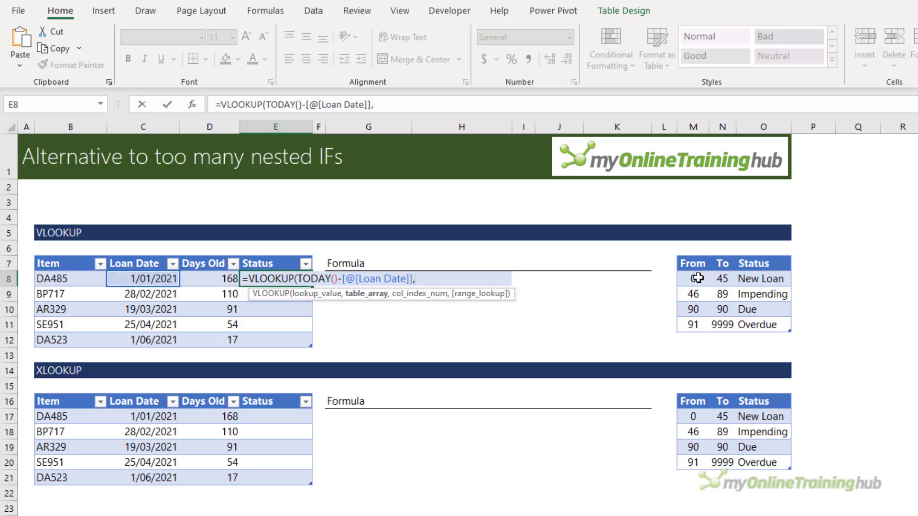
left_click_drag(694, 278, 764, 324)
type(",")
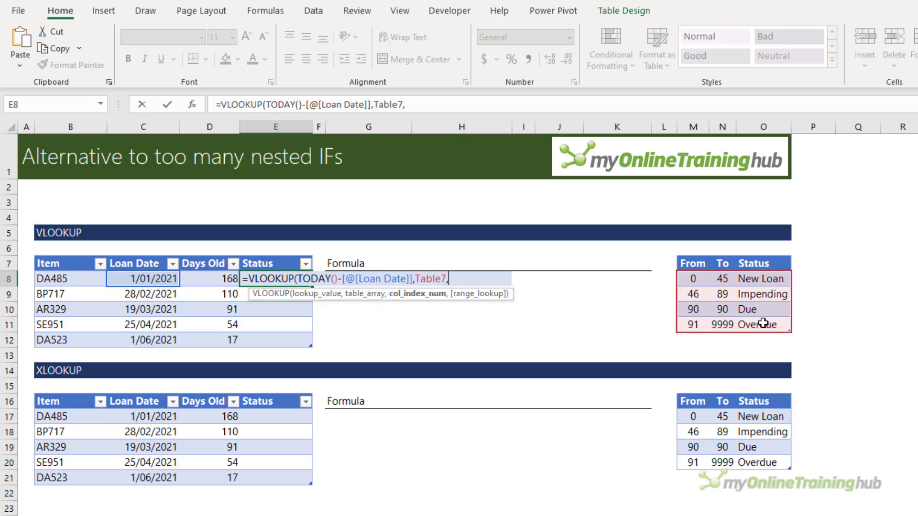
type("3,")
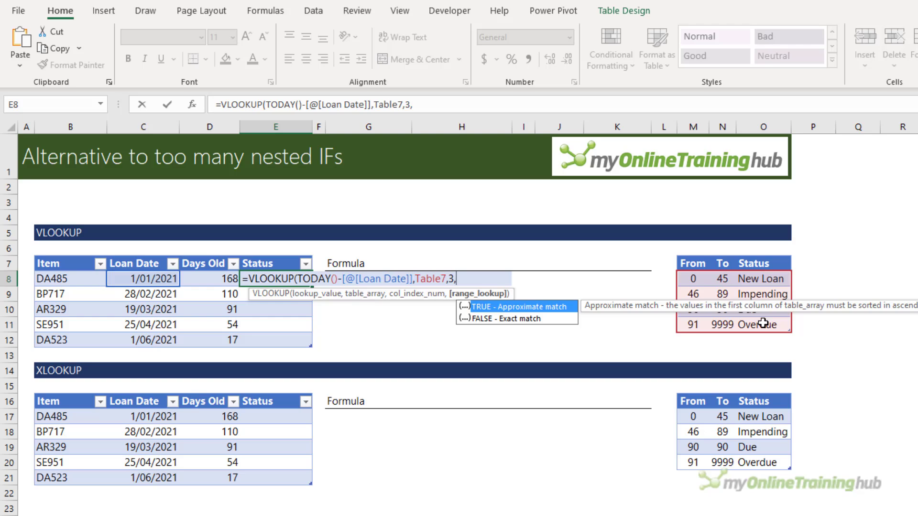
type("tru")
key("Tab")
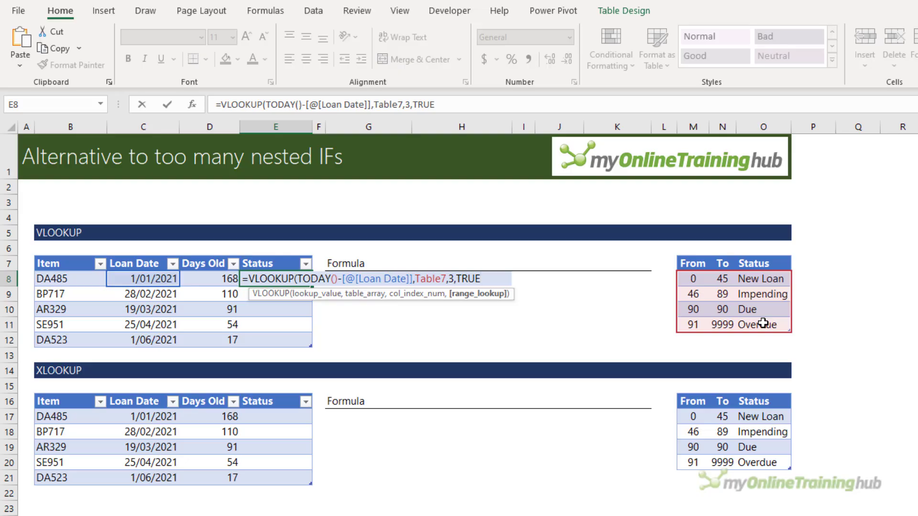
type(")")
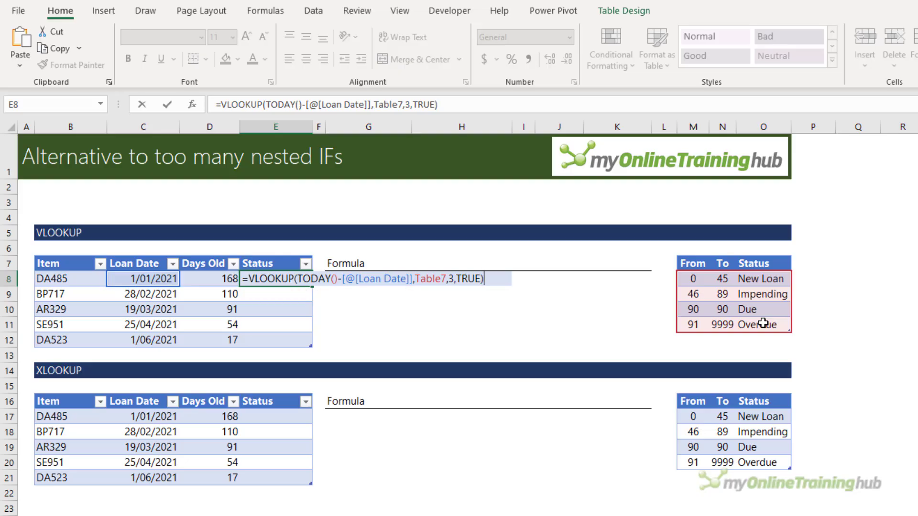
key("Return")
key("Up")
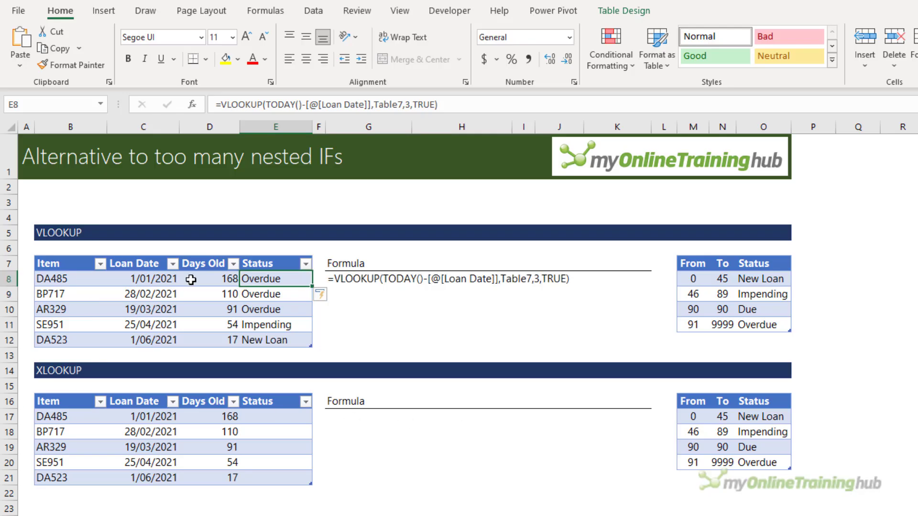
left_click_drag(184, 281, 185, 338)
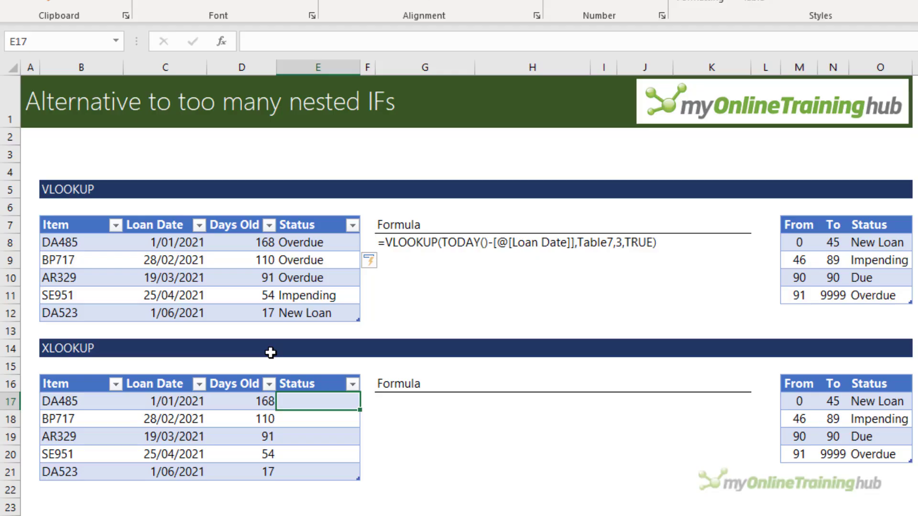
- Enter =XLOOKUP(TODAY()-[@[Loan Date]],Table5[From],Table5[Status],,-1) in E17
type("=xl")
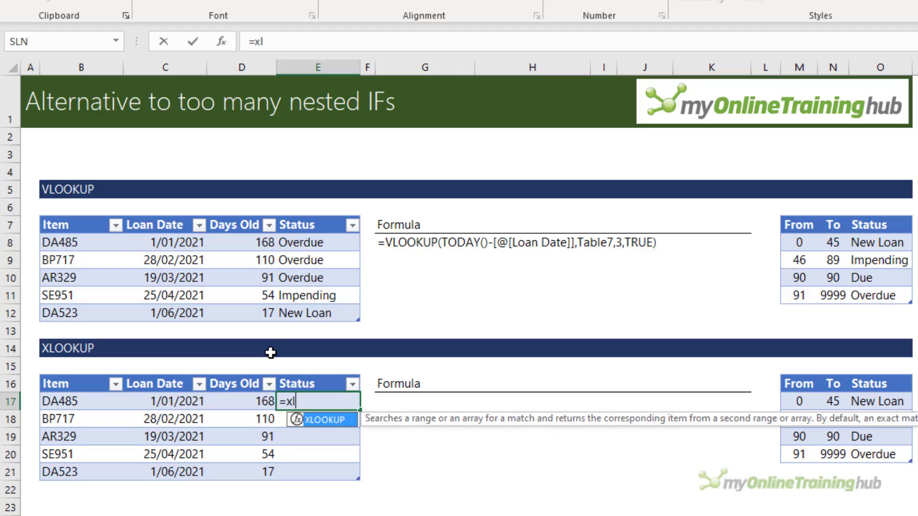
key("Tab")
type("to")
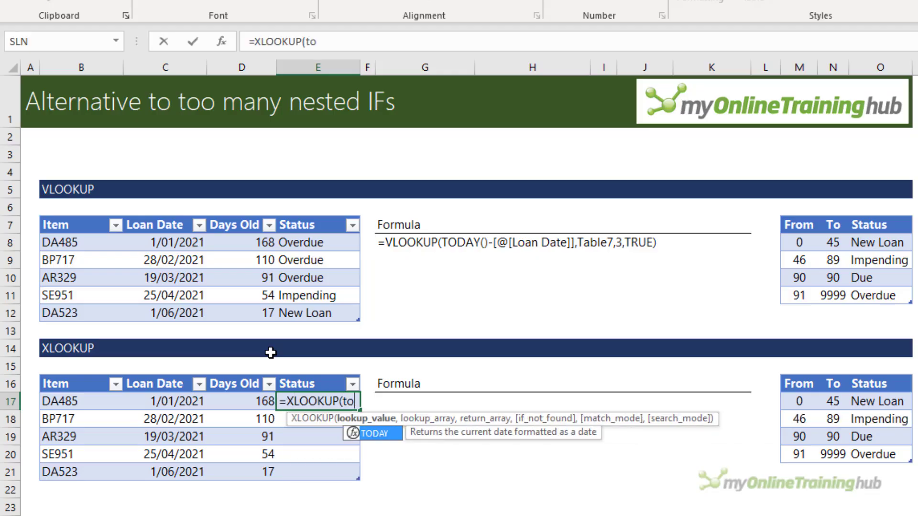
key("Tab")
type(")-")
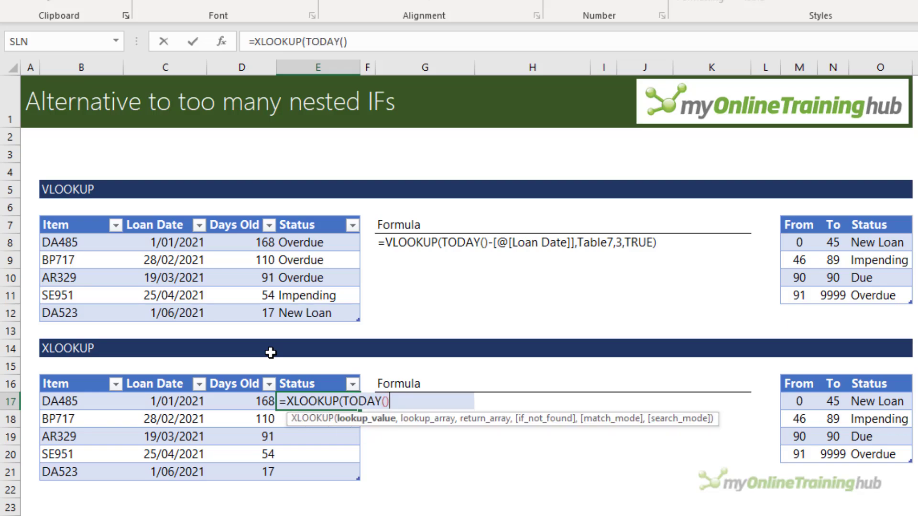
left_click(172, 399)
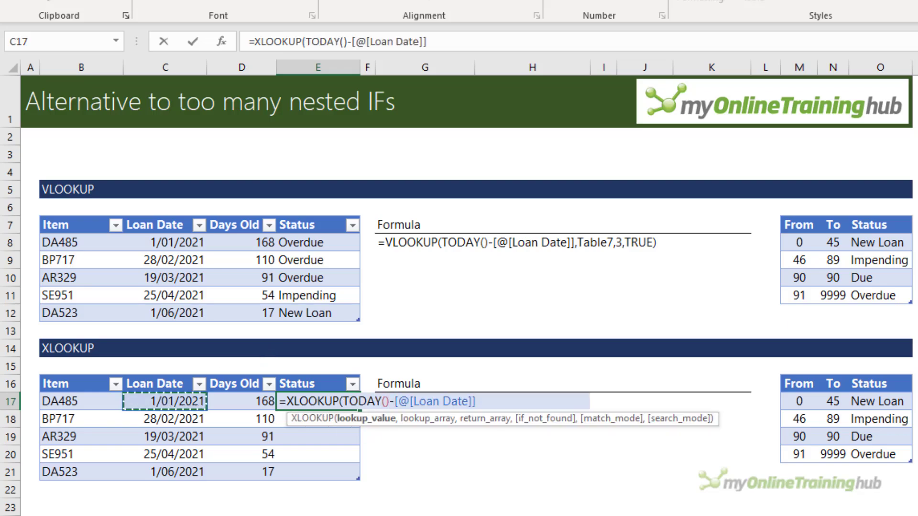
type(",")
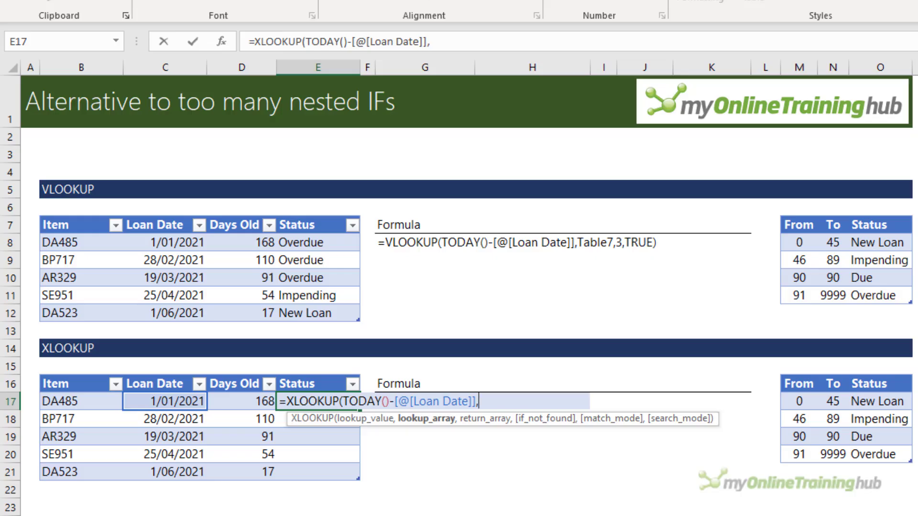
left_click_drag(800, 401, 800, 477)
type(",")
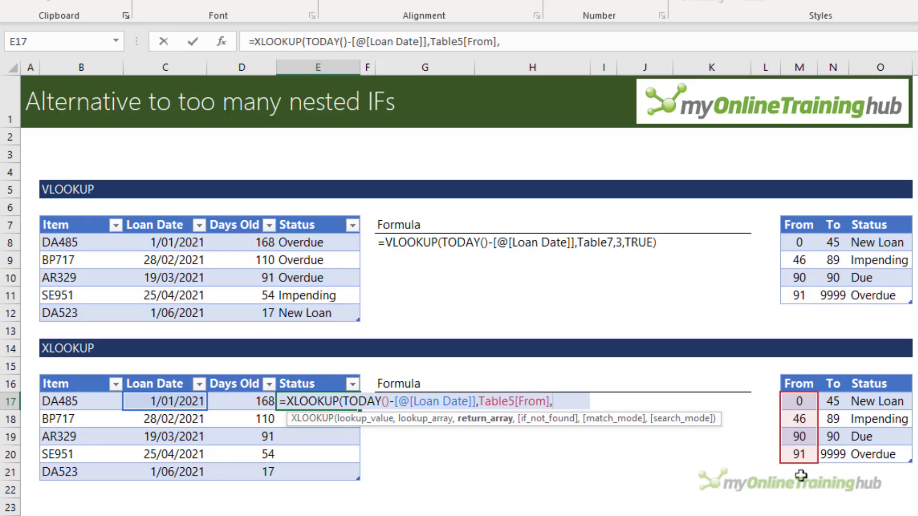
left_click_drag(863, 401, 872, 460)
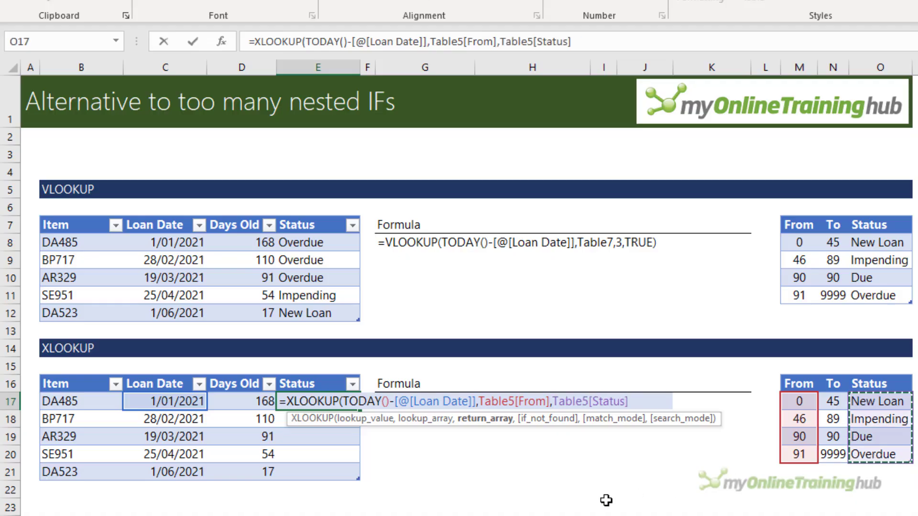
type(",")
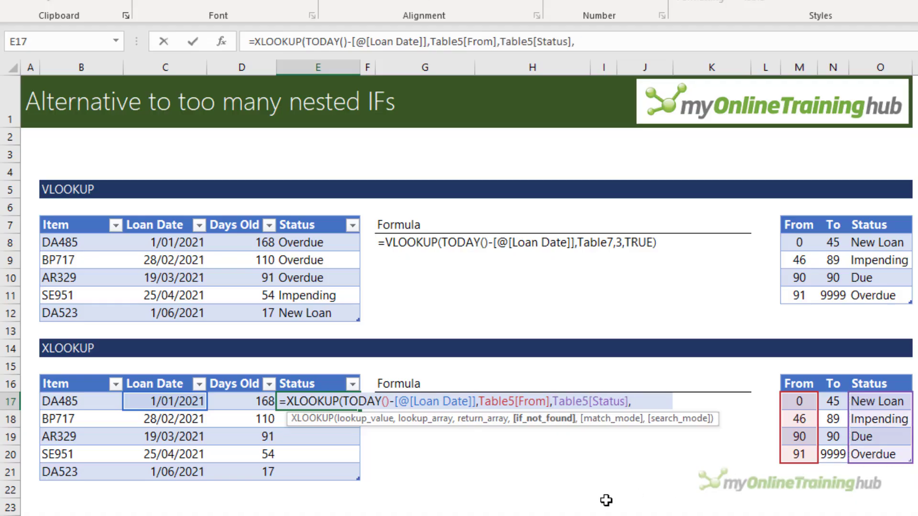
type(",")
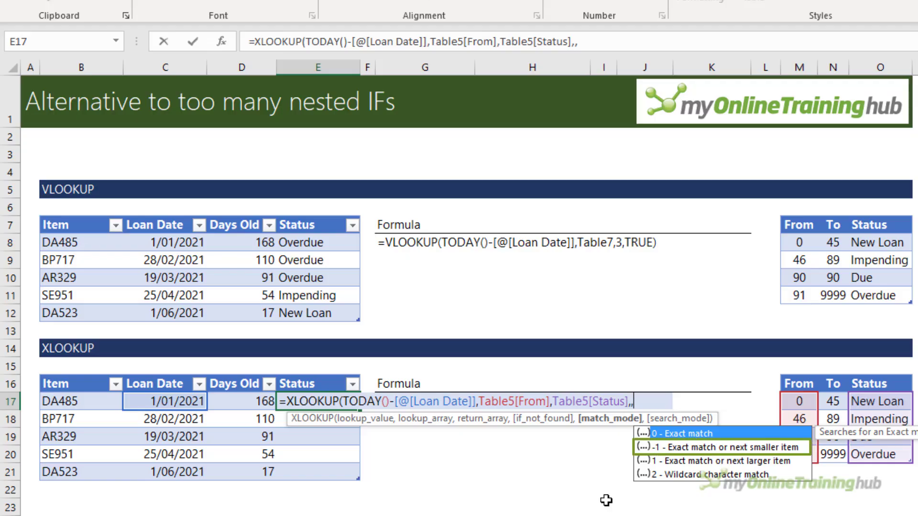
type("-1")
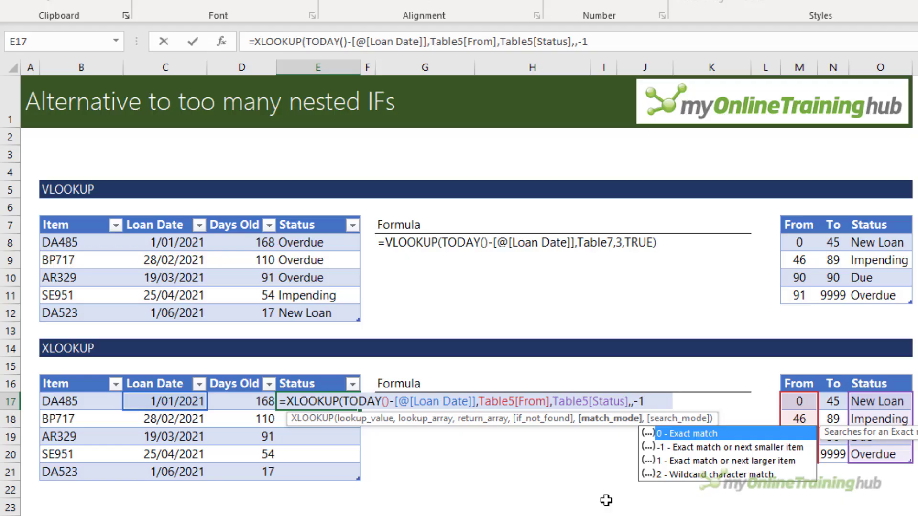
type(")")
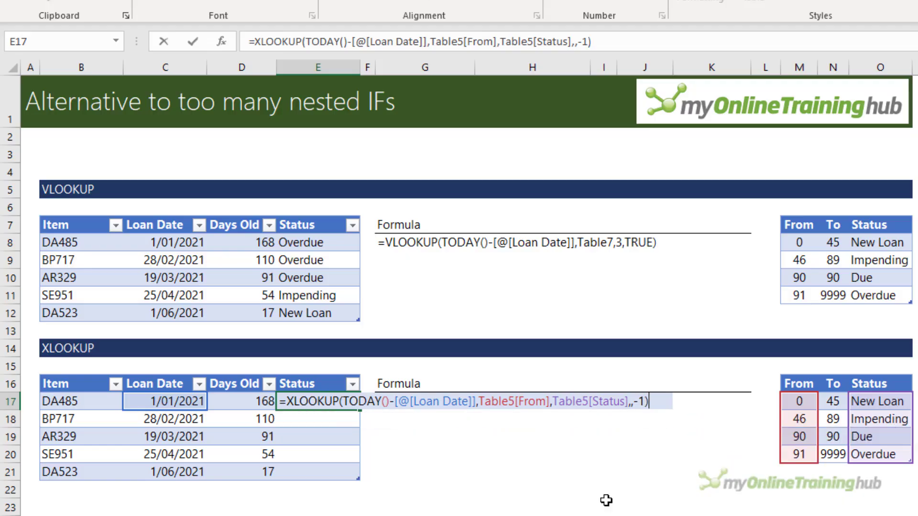
key("Return")
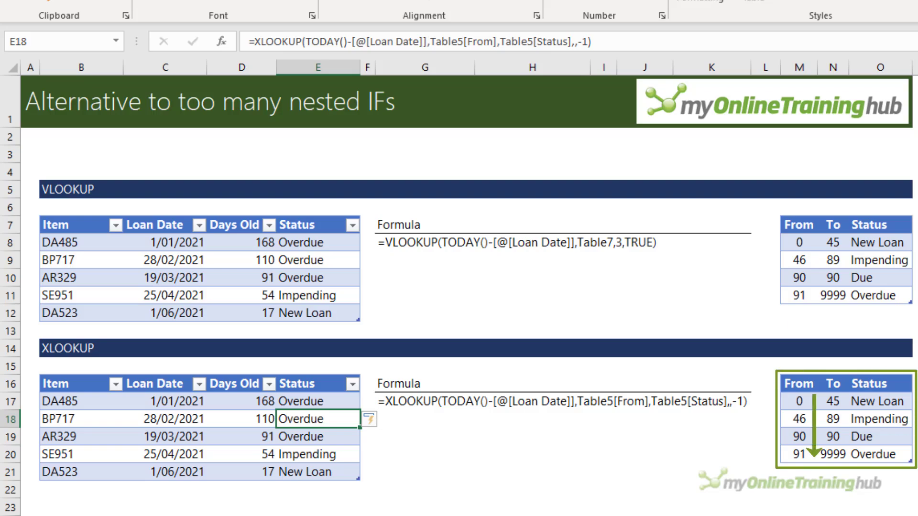
- Edit E18's XLOOKUP formula and highlight its -1 match mode argument
key("F2")
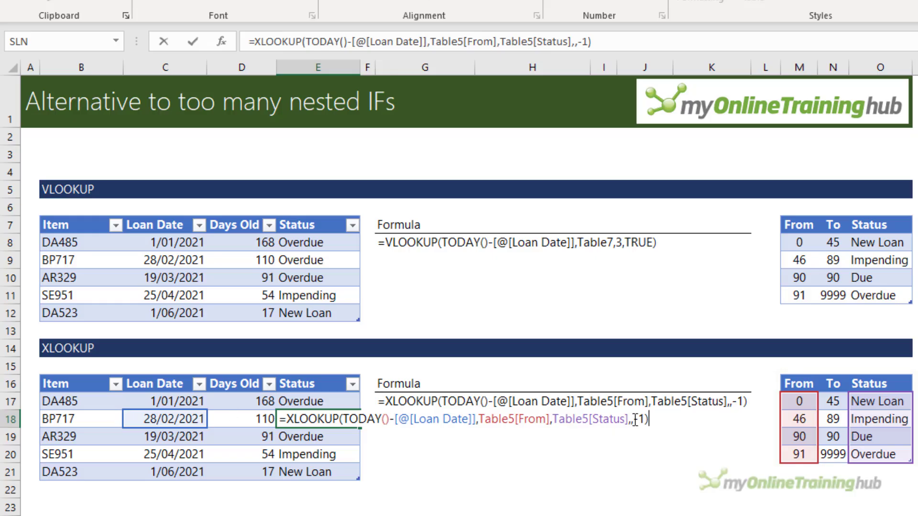
left_click_drag(634, 419, 646, 420)
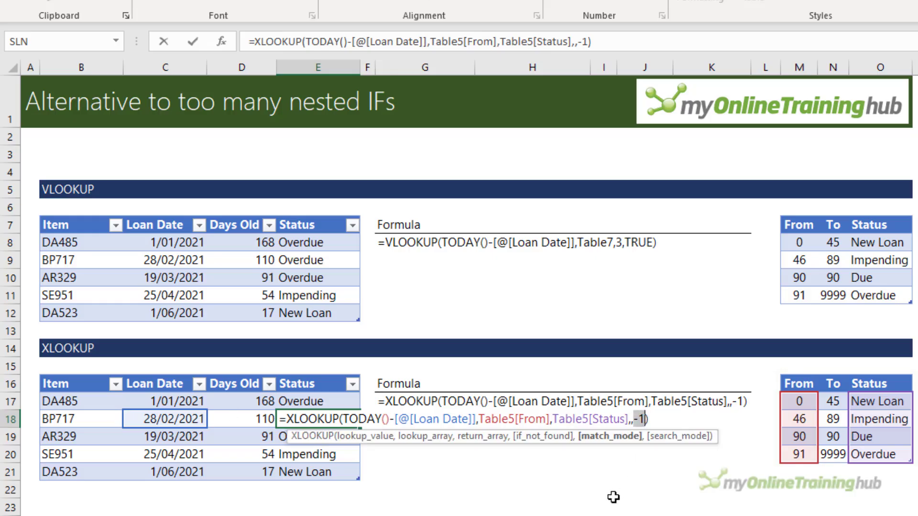